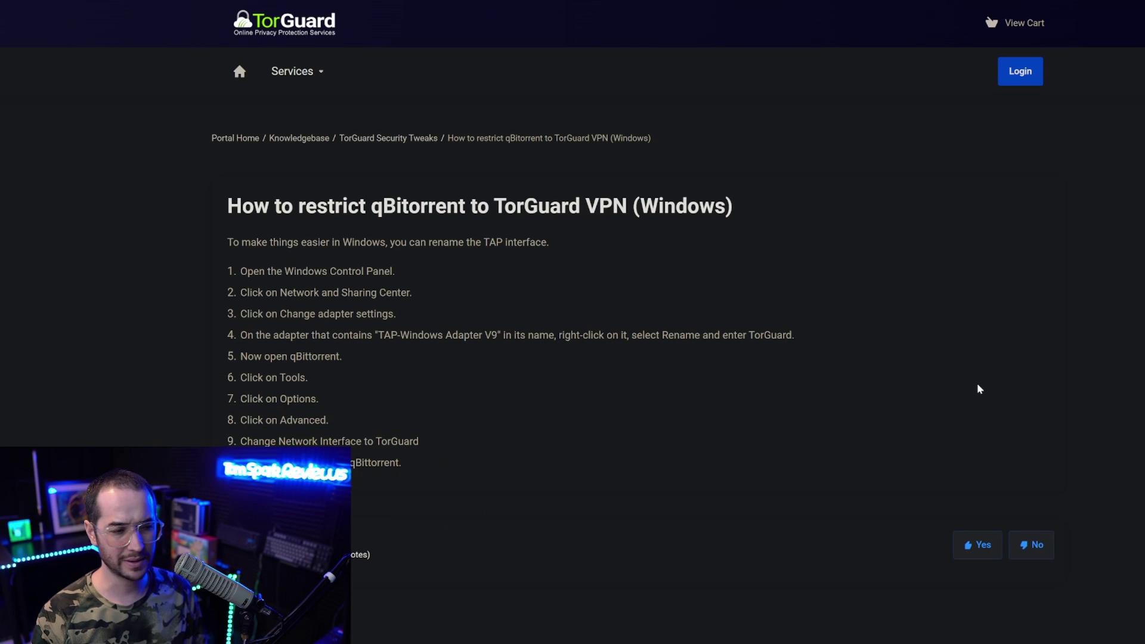
Clear the guide title selection and move the TorGuard VPN window toward the centre
triple_click(744, 207)
left_click(388, 230)
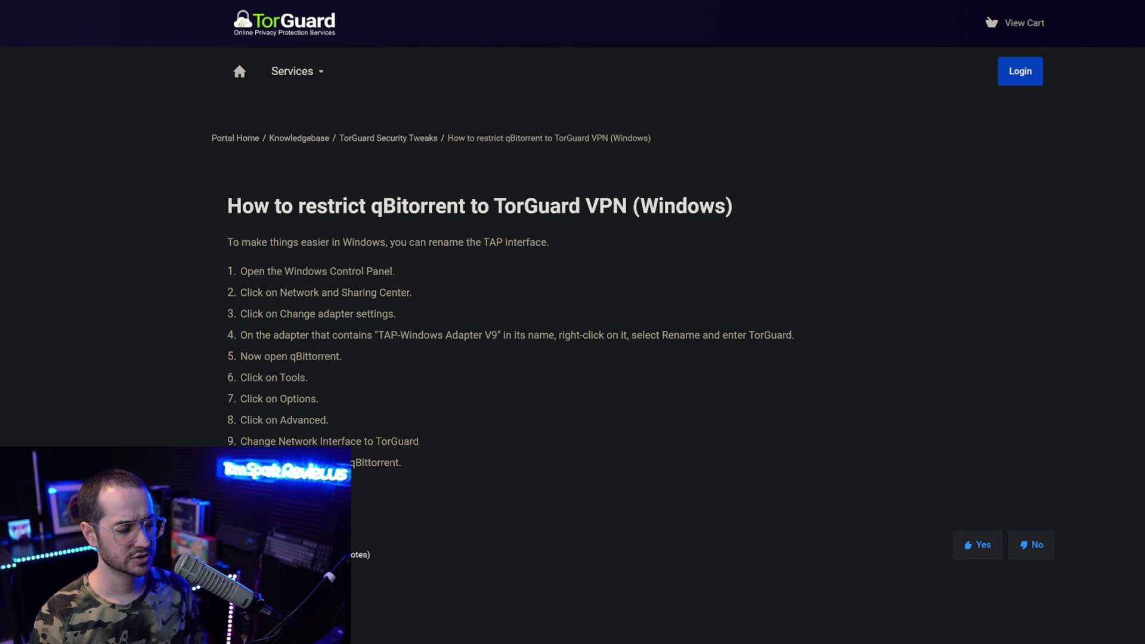
left_click_drag(1023, 161, 751, 111)
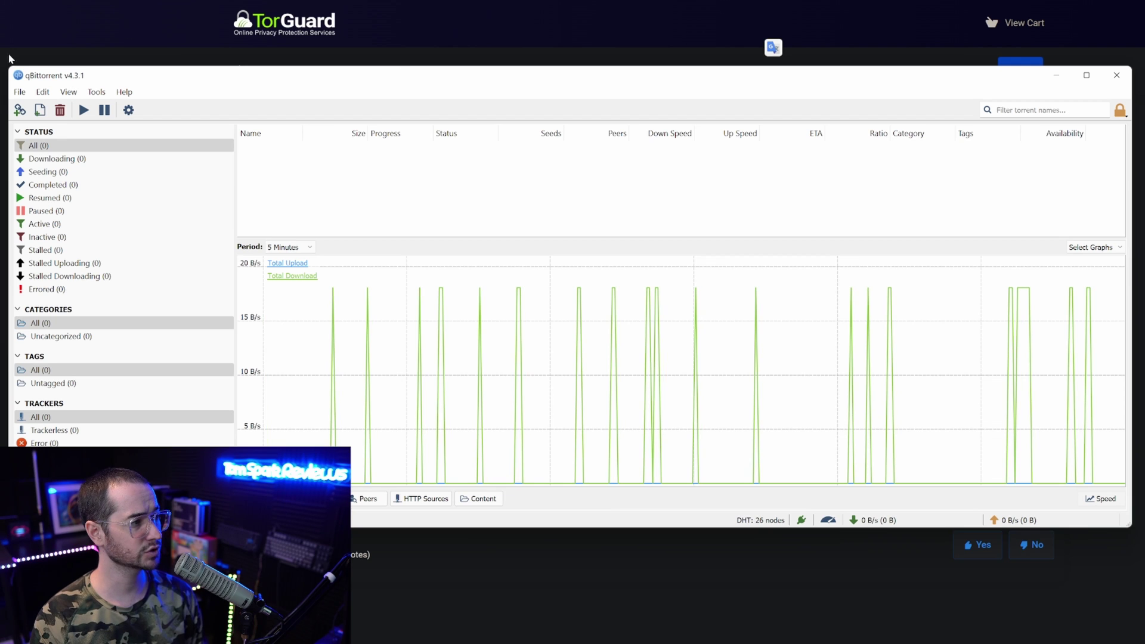
Resize qBittorrent over the guide and reach the Advanced page of Tools > Options
left_click_drag(7, 65, 371, 108)
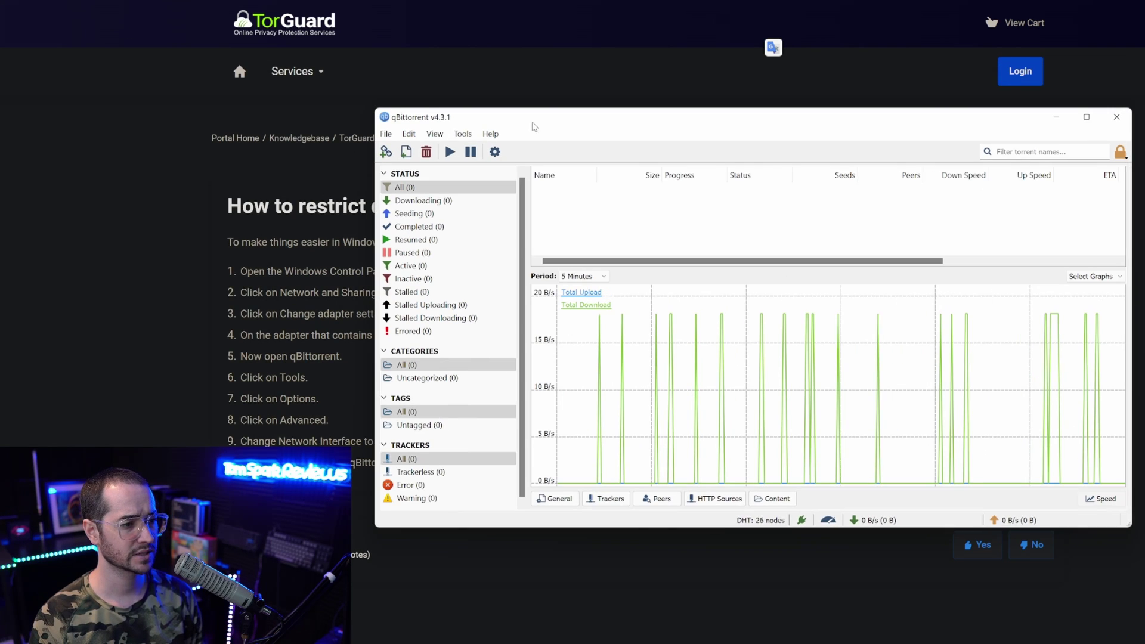
mouse_move(586, 106)
left_mouse_down()
mouse_move(526, 110)
mouse_move(534, 101)
left_mouse_up()
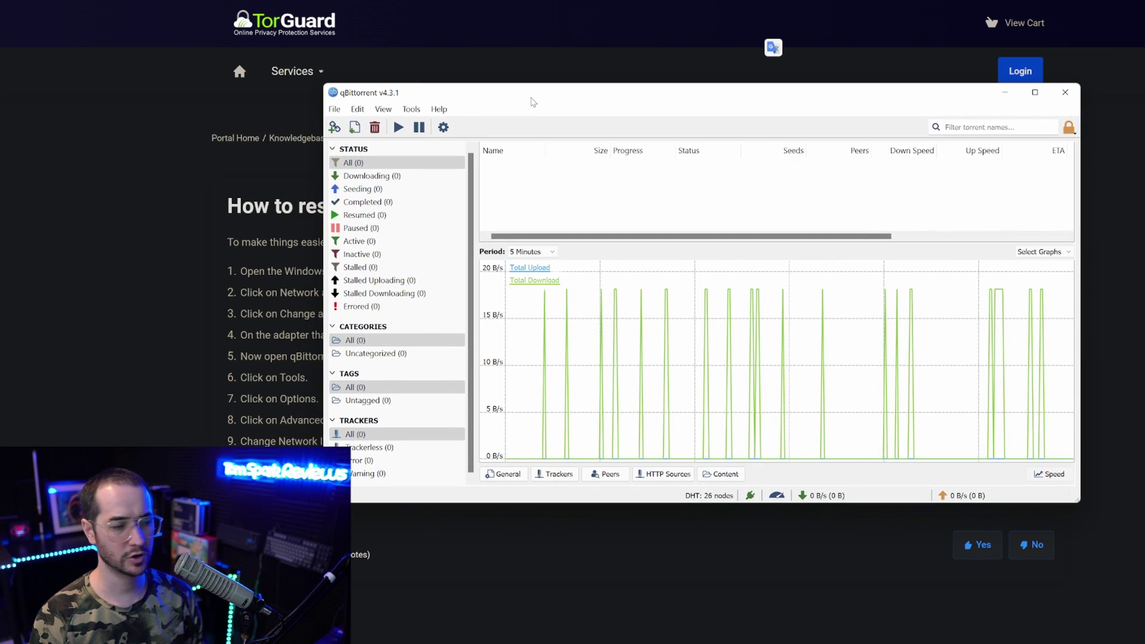
left_click(416, 112)
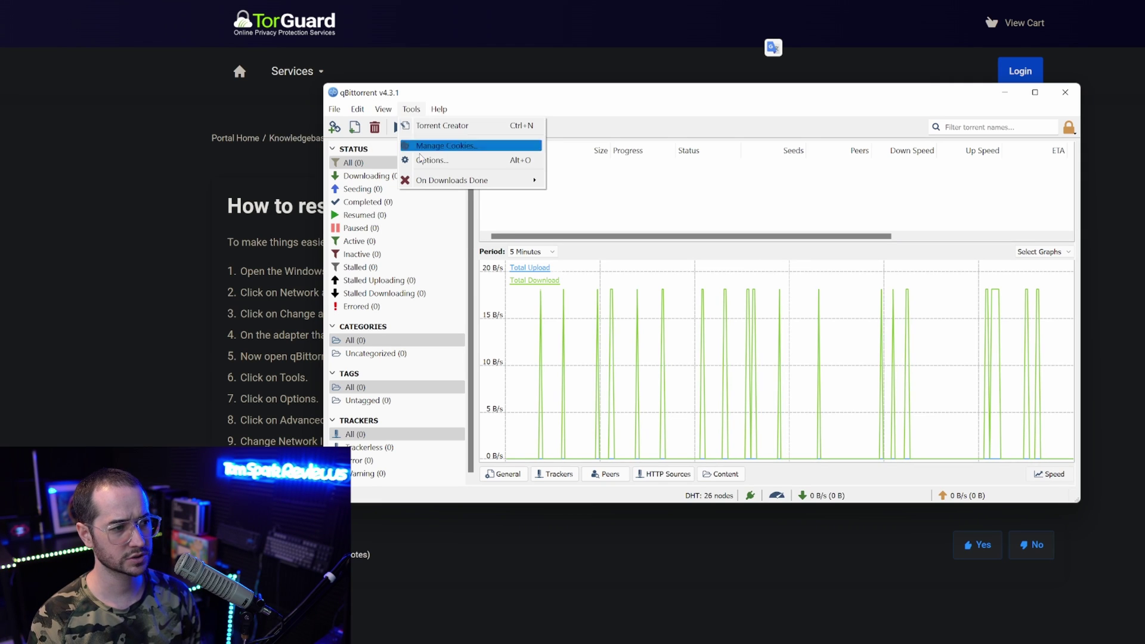
left_click(431, 161)
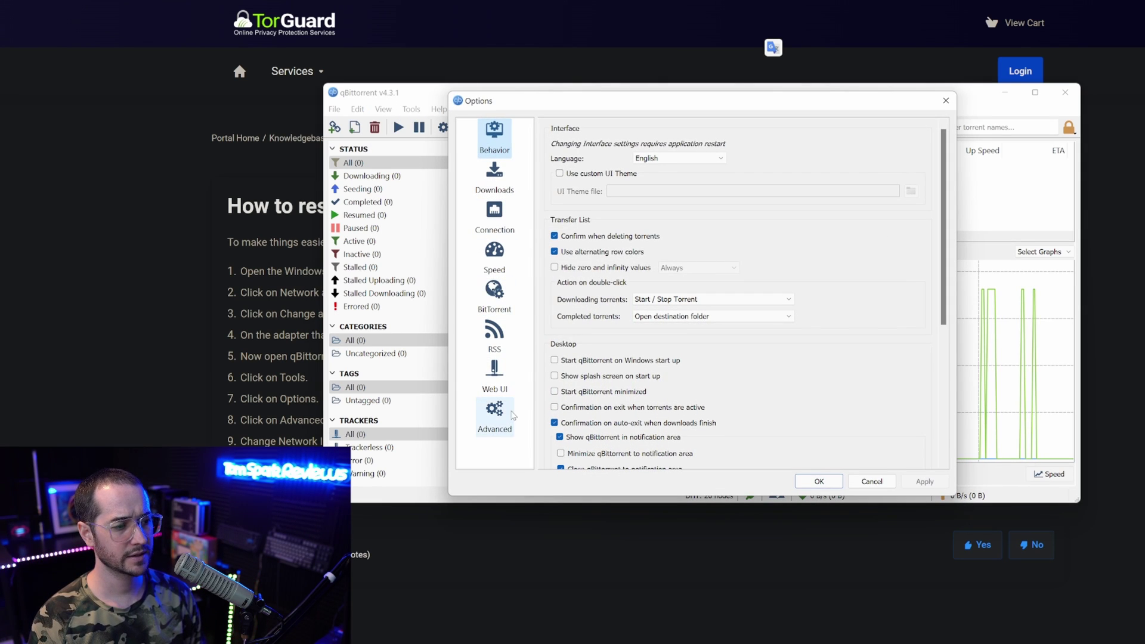
left_click(499, 409)
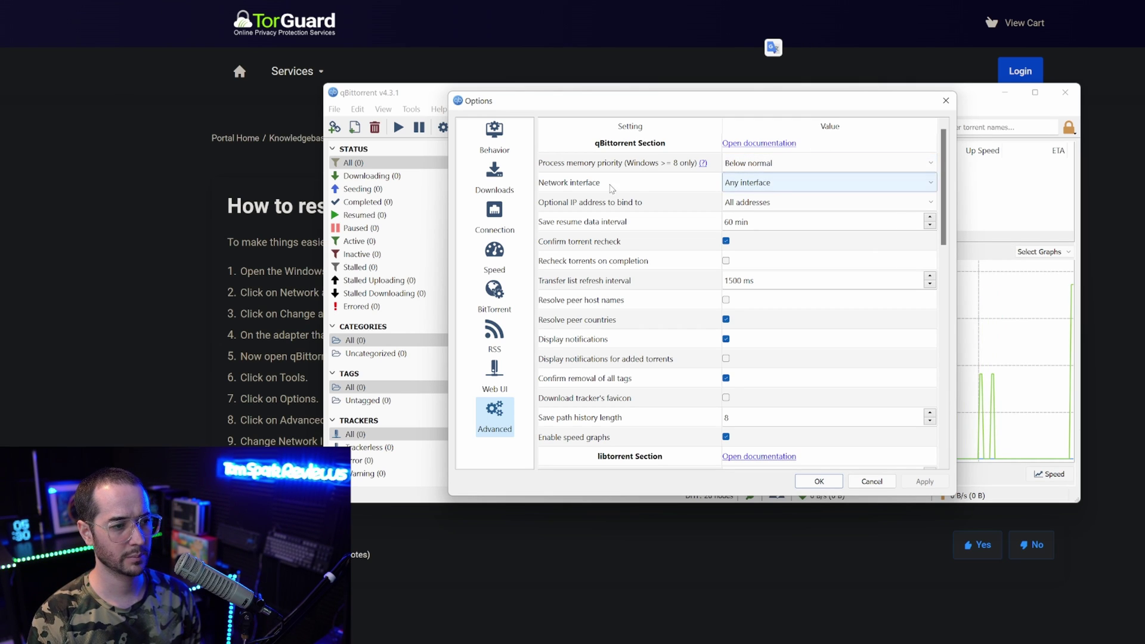
Set the Network interface dropdown to wg-torguard and recheck the interface list
left_click(777, 183)
left_click(762, 219)
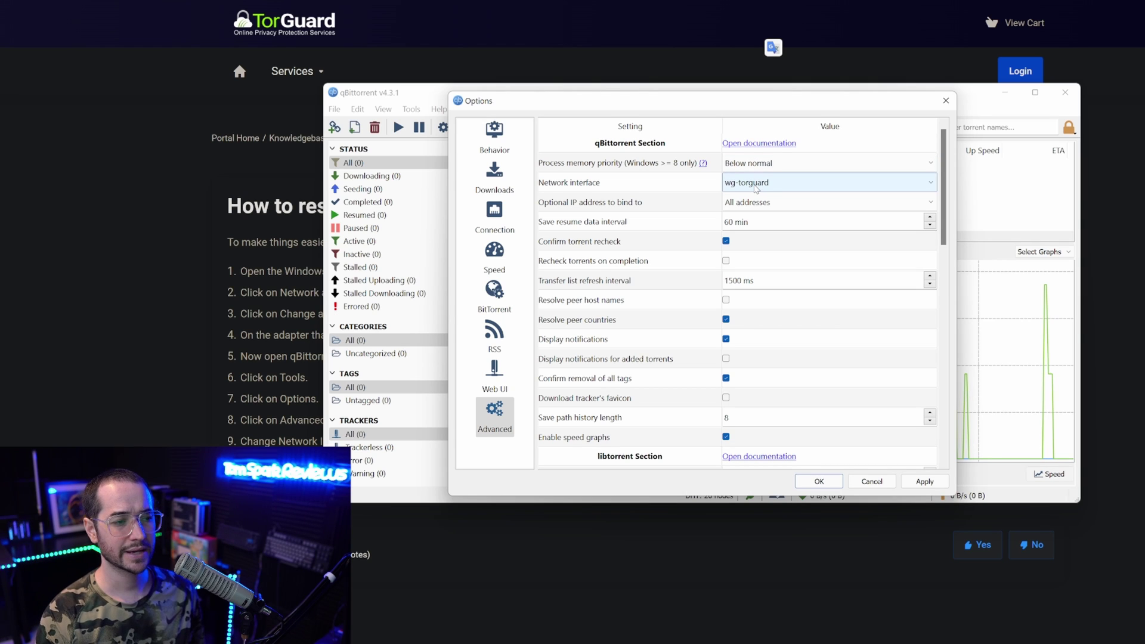
left_click(756, 186)
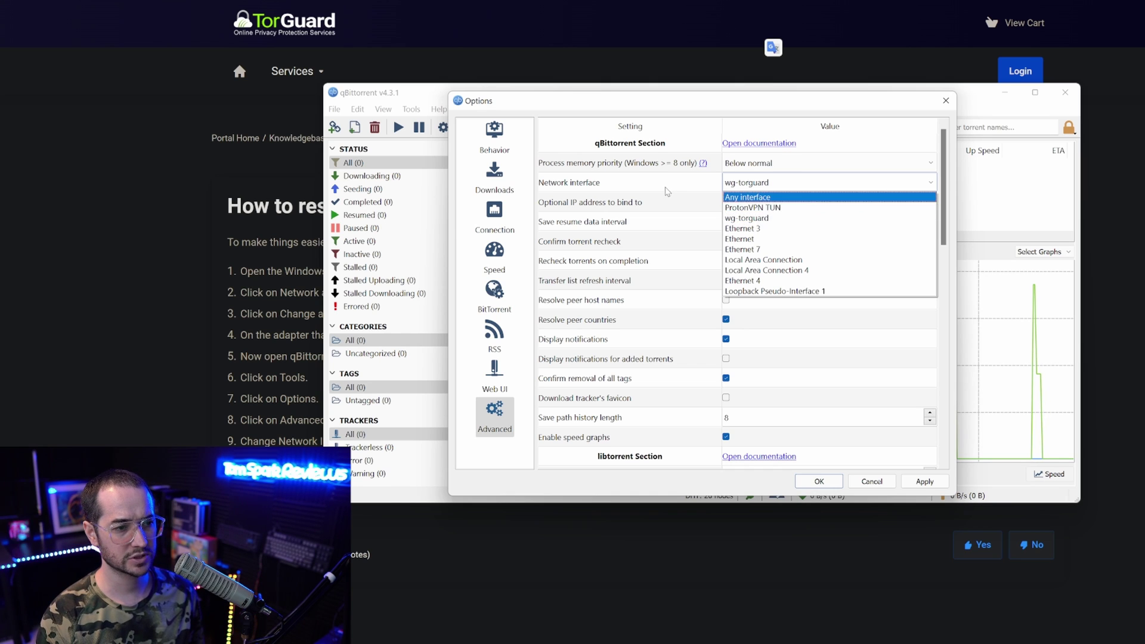
left_click(665, 192)
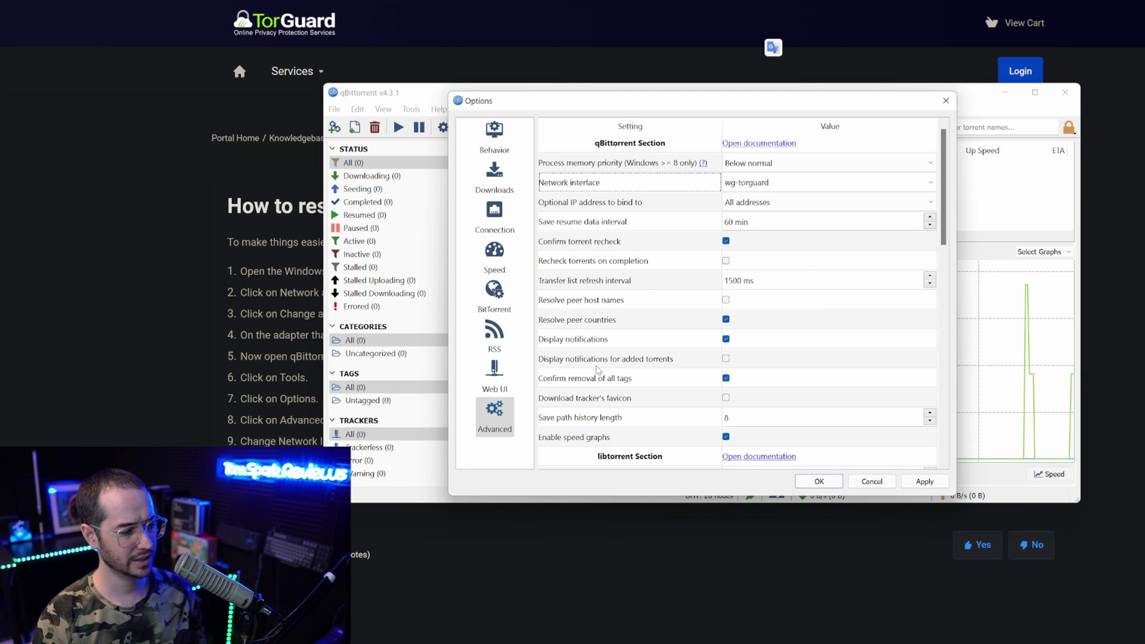
Show and close the interface list again, keeping wg-torguard selected
left_click(805, 183)
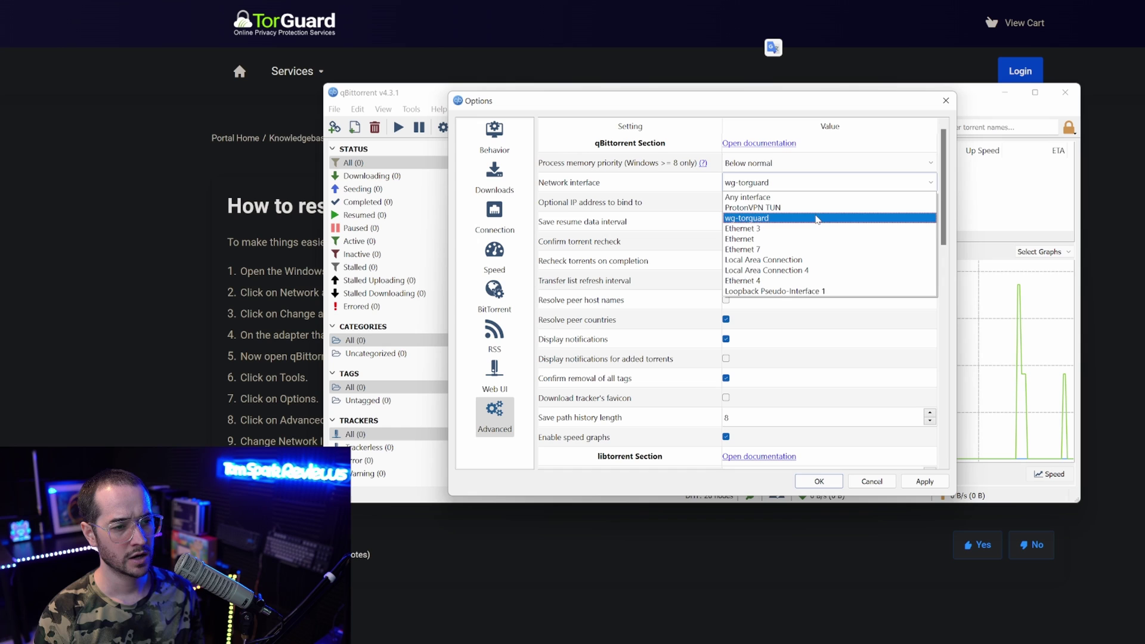
left_click(603, 182)
left_click(805, 184)
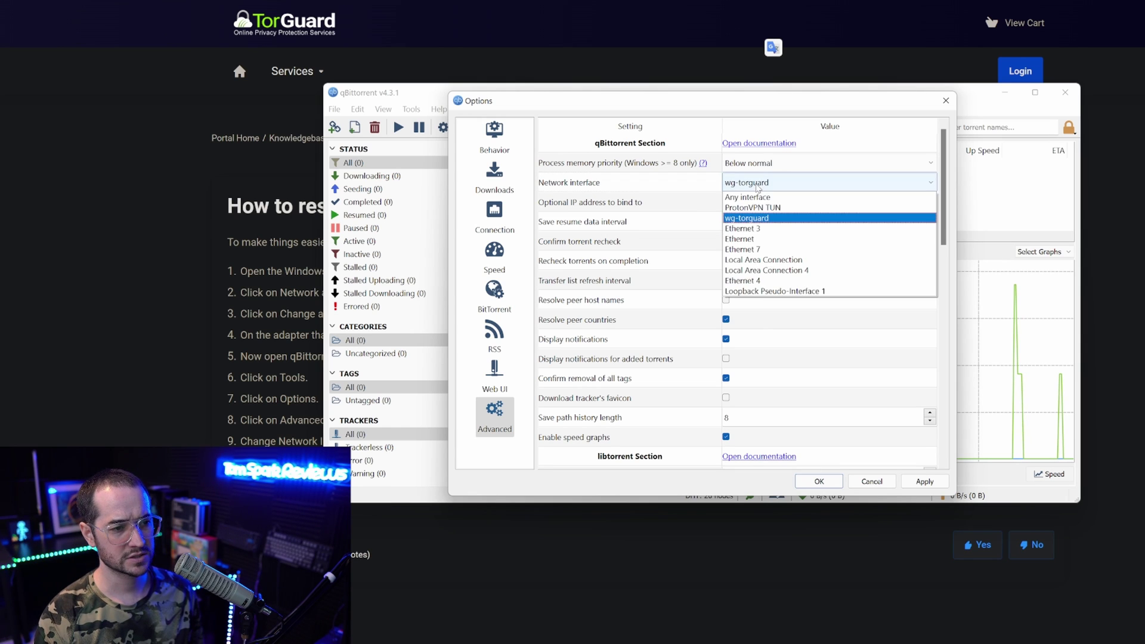
Return to hide.me's main screen, bring qBittorrent forward and reach its Advanced options
left_click(609, 128)
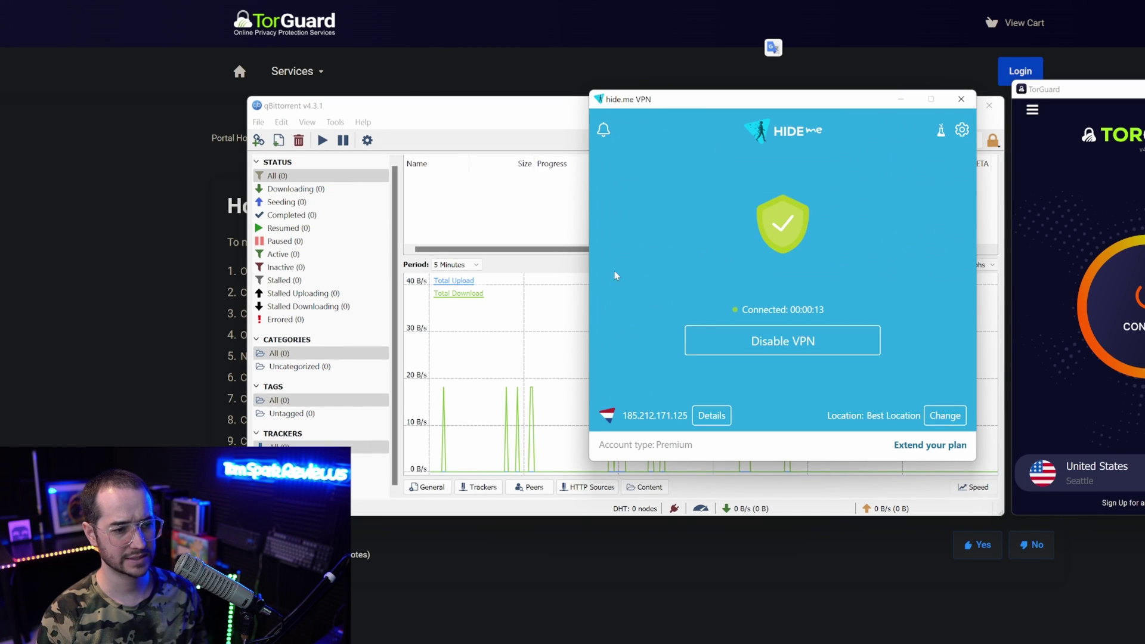
left_click(539, 201)
left_click(335, 122)
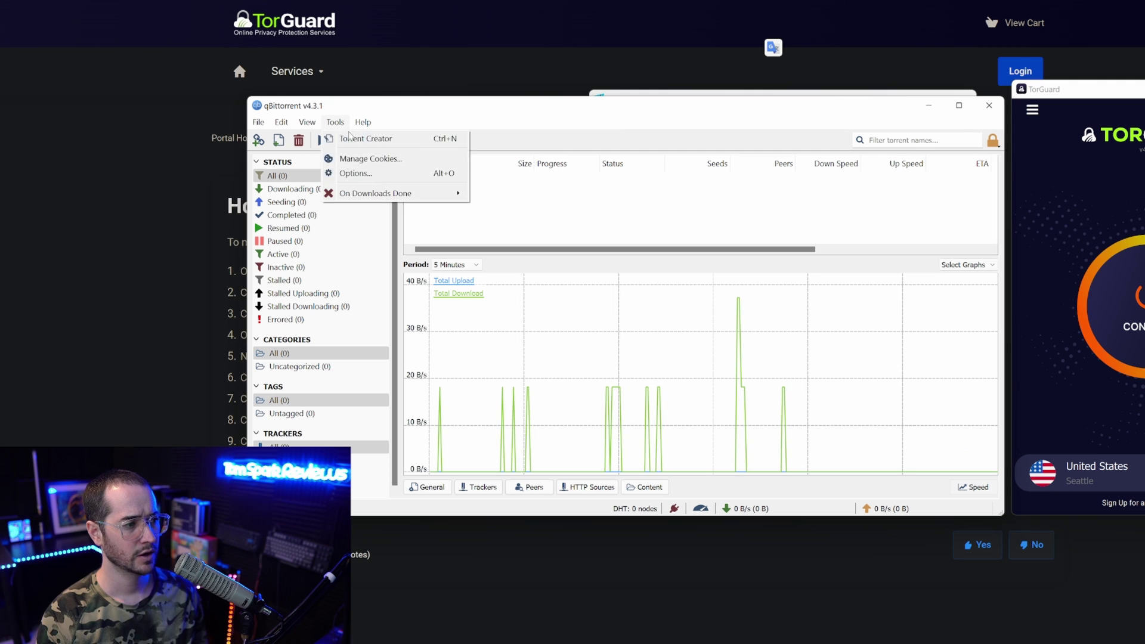
left_click(365, 176)
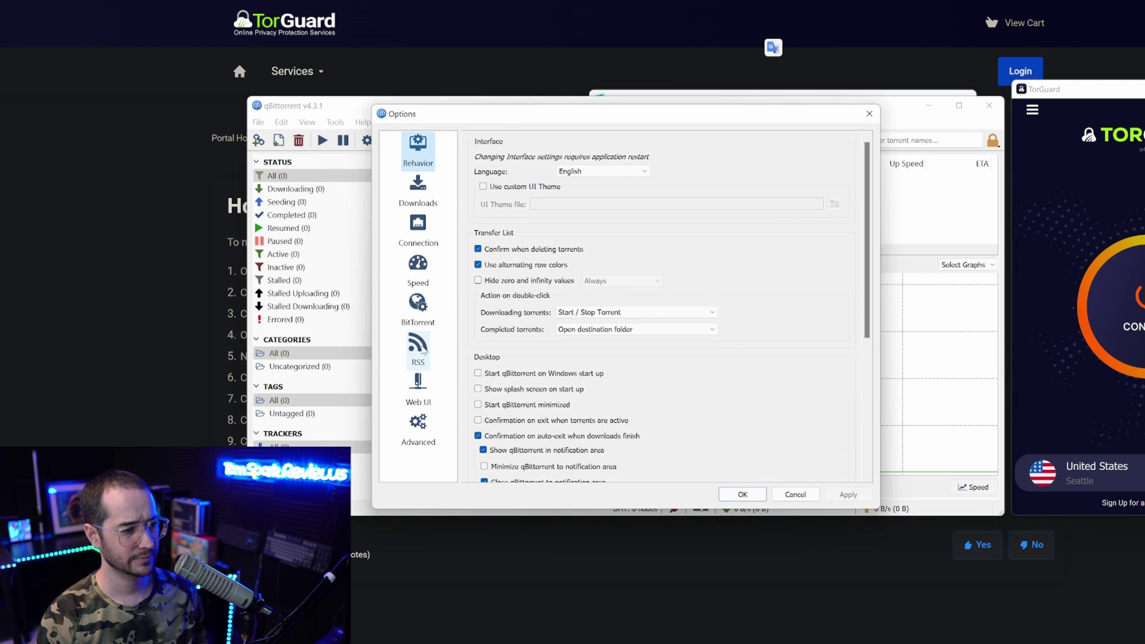
left_click(416, 443)
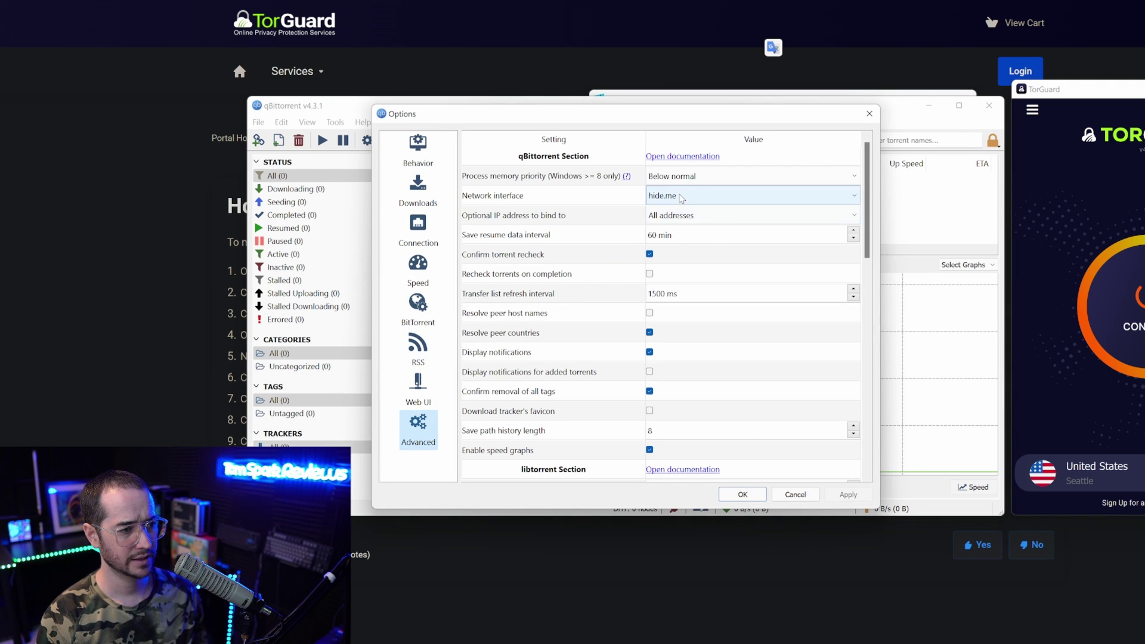
Set the Network interface to hide.me and save the options with OK
left_click(694, 196)
left_click(696, 196)
left_click(696, 196)
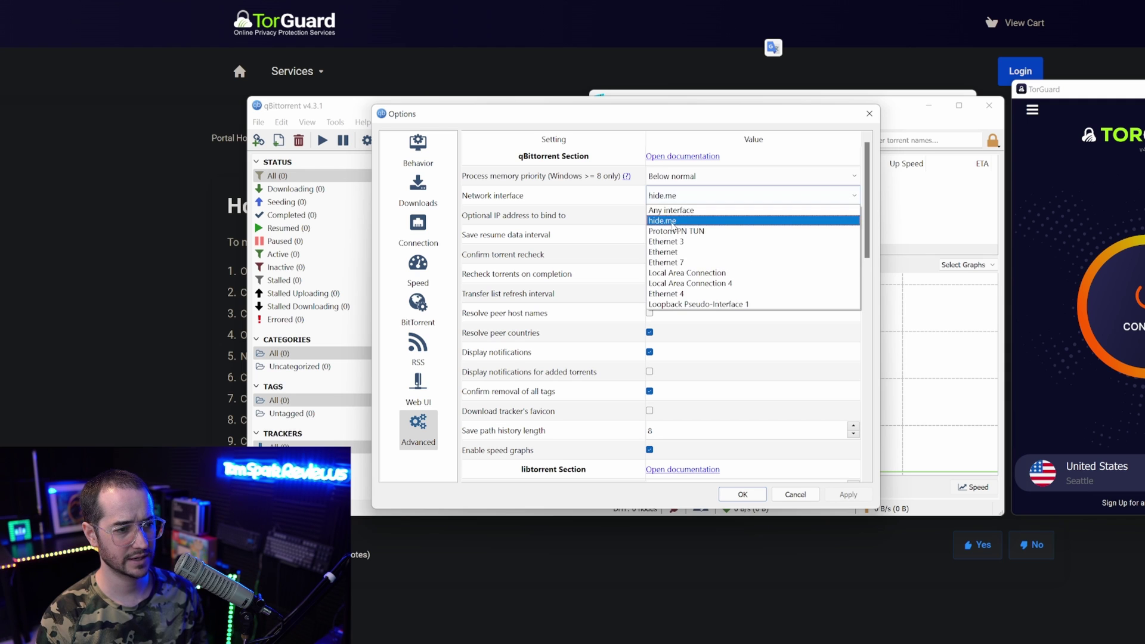
left_click(662, 220)
left_click(744, 496)
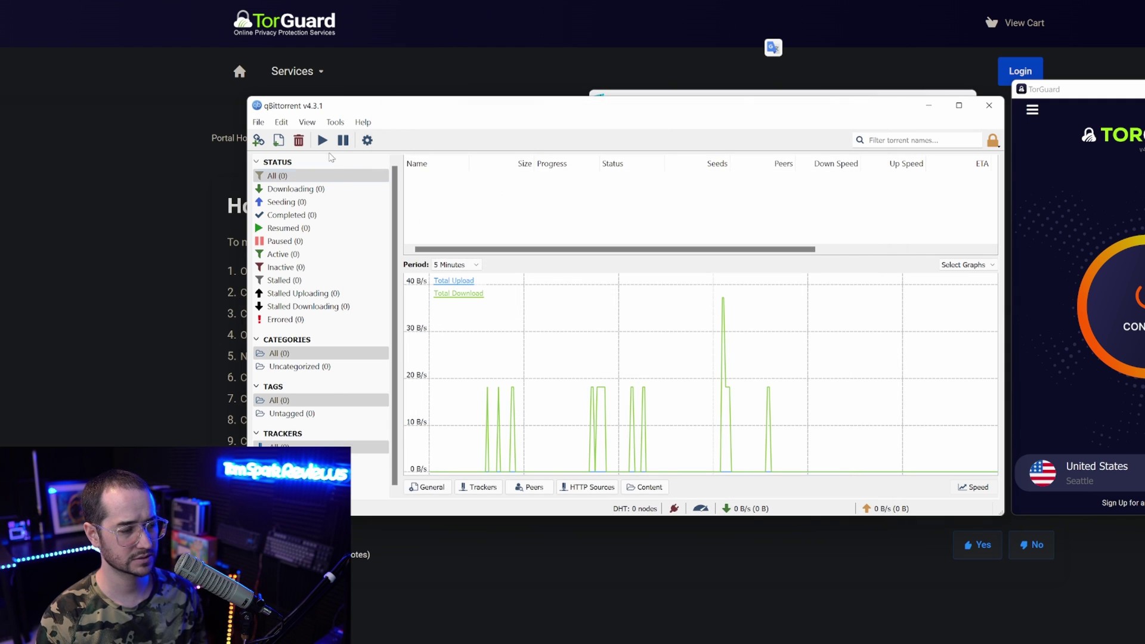
Reopen the Advanced options to verify the hide.me binding, then close the dialog
left_click(258, 123)
mouse_move(335, 122)
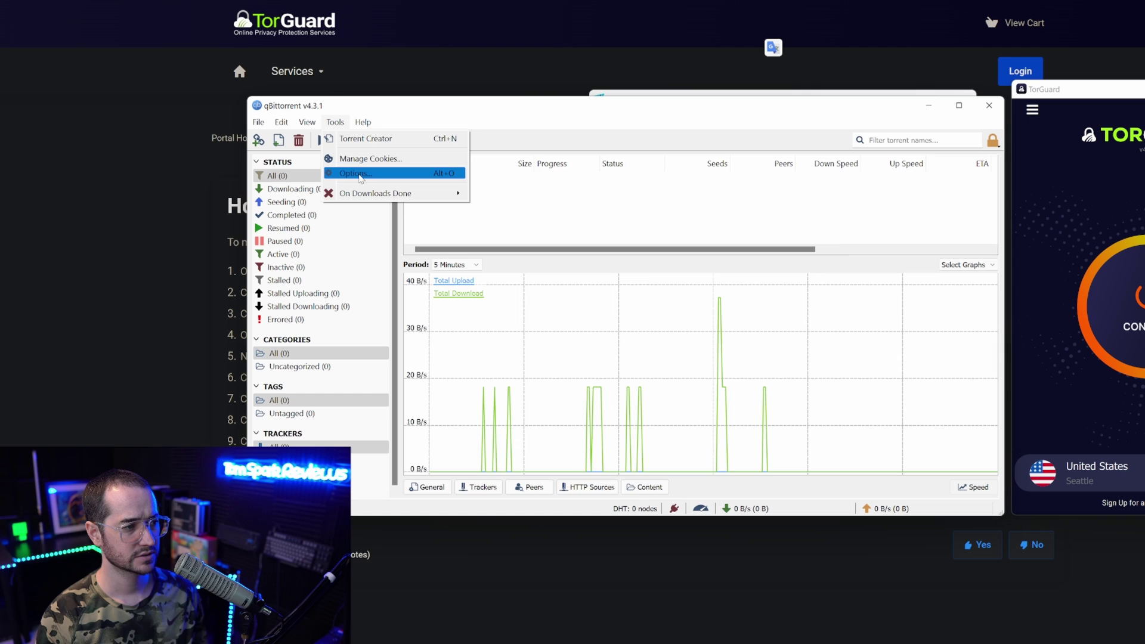
left_click(354, 175)
left_click(418, 428)
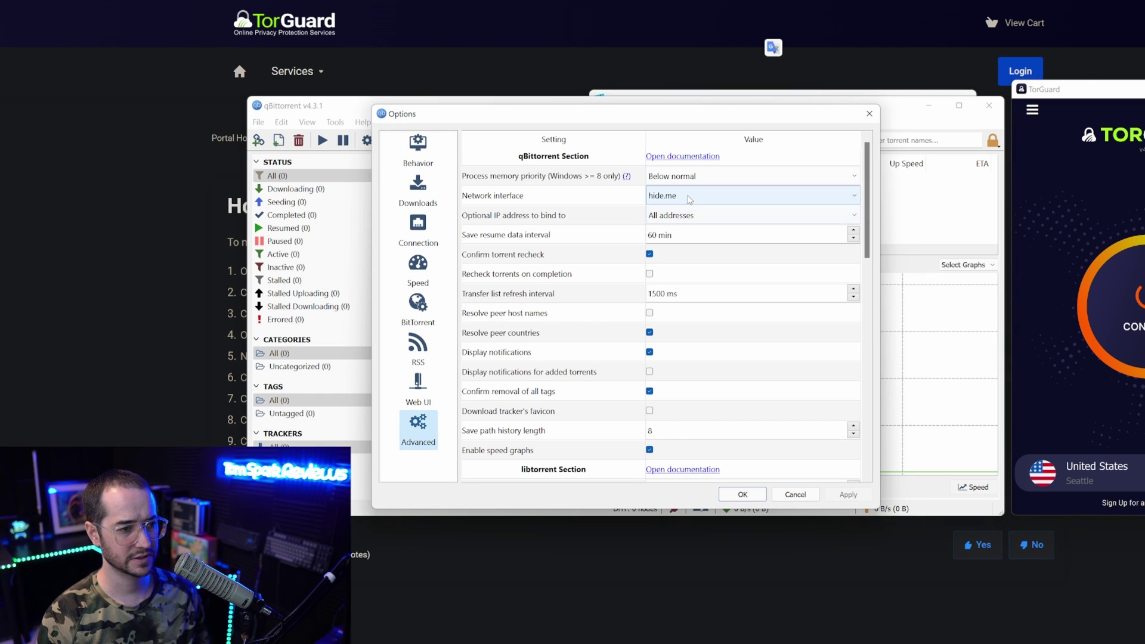
left_click(869, 114)
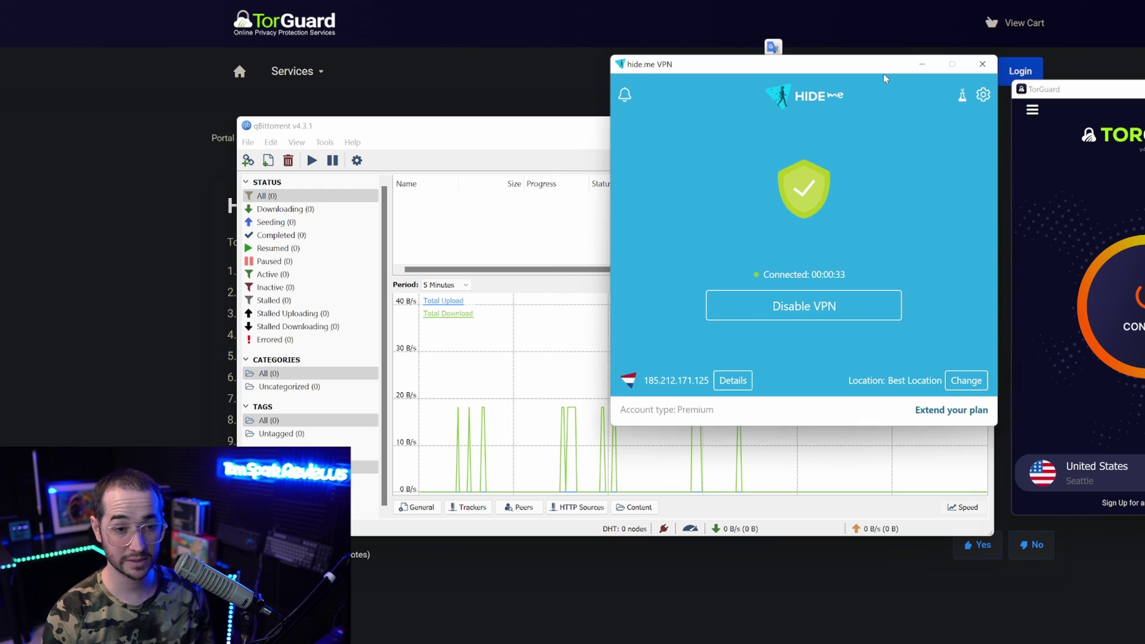
Move the hide.me VPN window up and aside so qBittorrent and TorGuard stay visible
left_click_drag(865, 111, 884, 78)
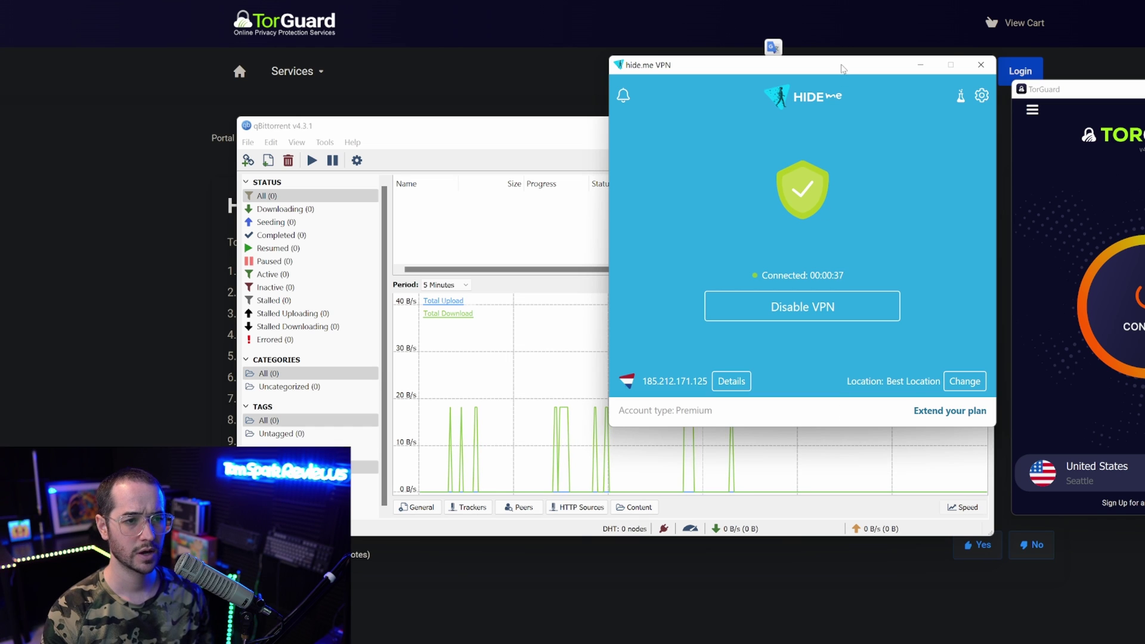
left_click_drag(841, 65, 811, 62)
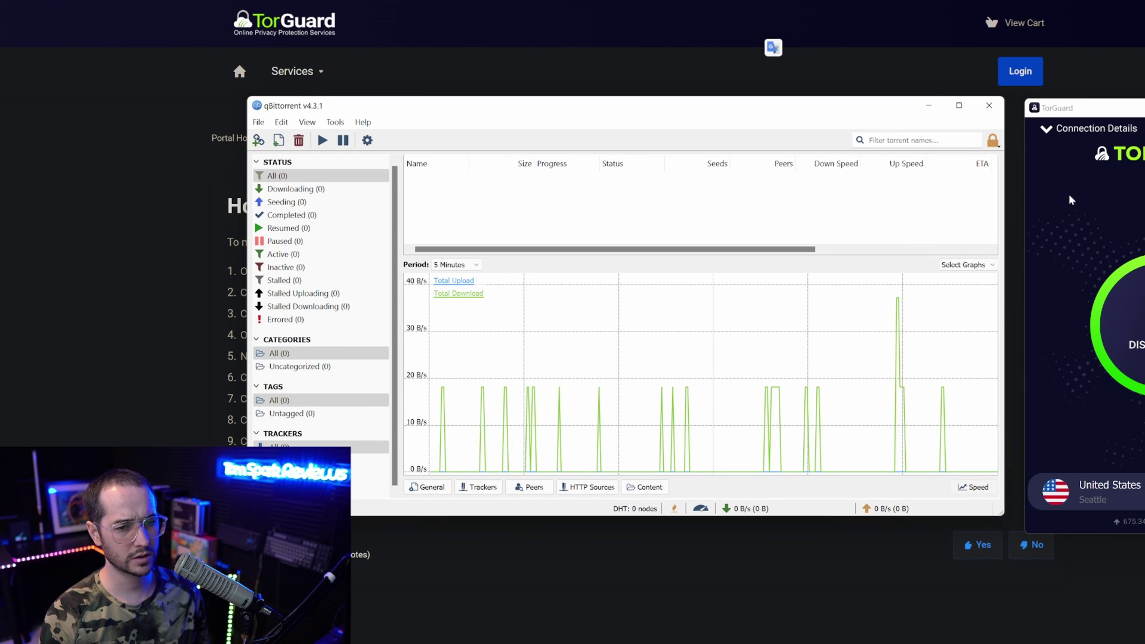
Disconnect the TorGuard VPN and bring up its settings
left_click(1124, 323)
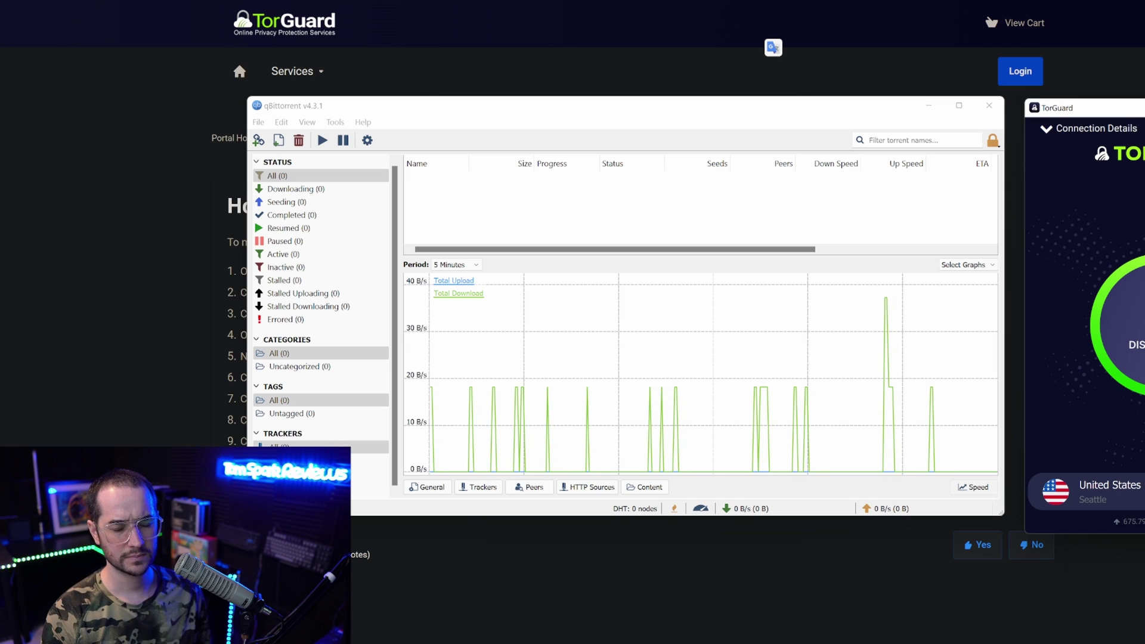
left_click(1137, 345)
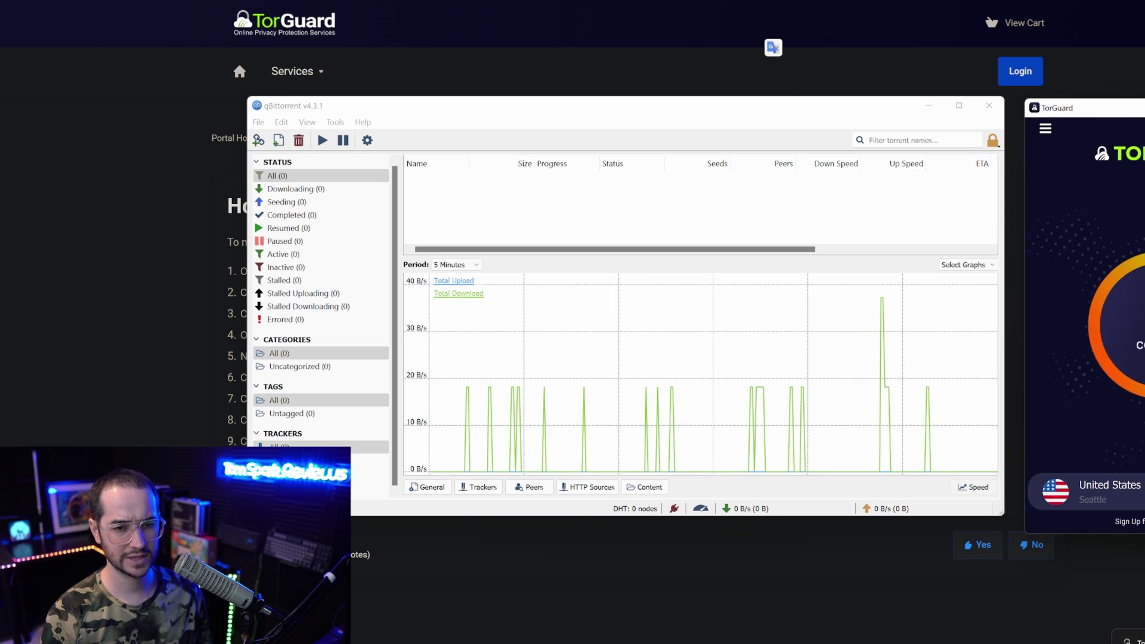
left_click(1045, 129)
left_click(1079, 212)
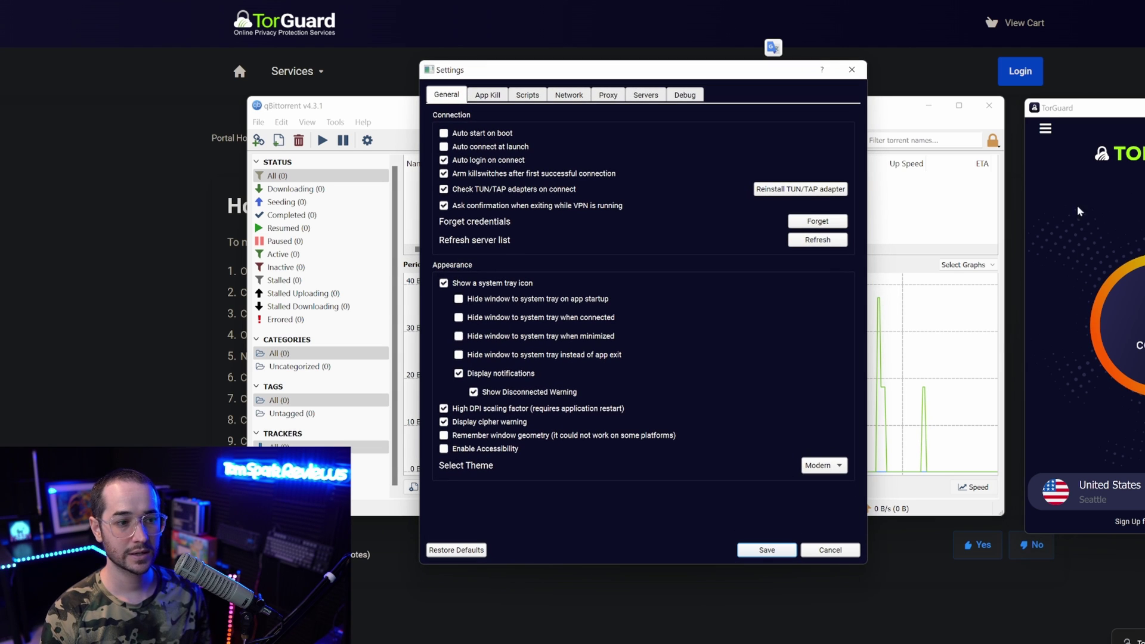
Show the Network tab's Kill Switch option, then the App Kill list
left_click(574, 99)
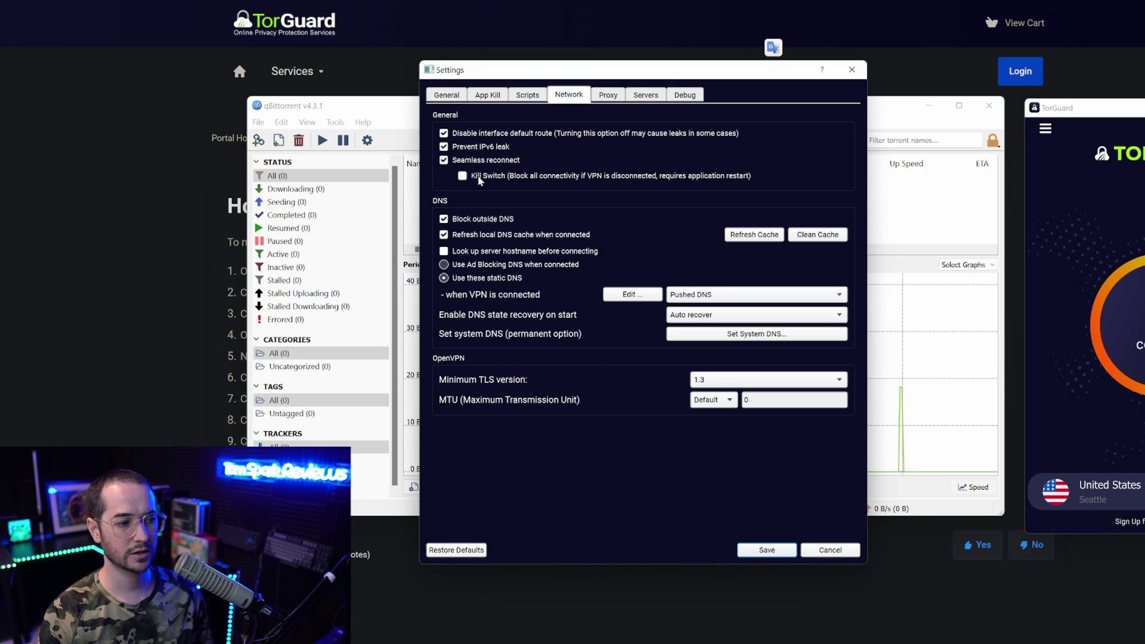
left_click(496, 96)
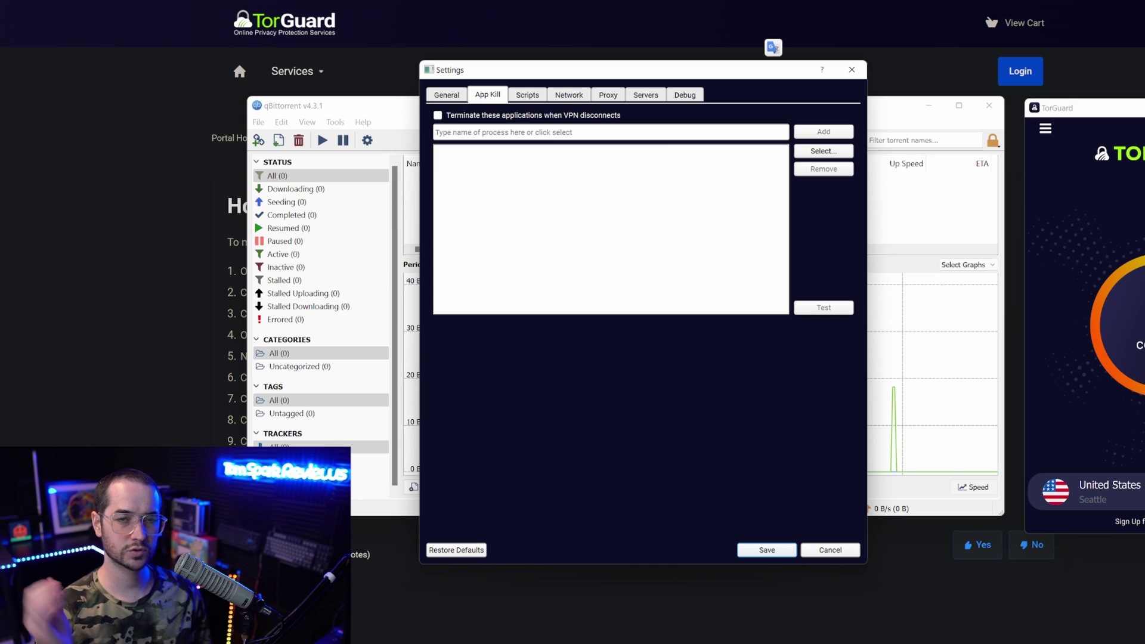
Focus the App Kill process field, close TorGuard's settings and nudge its window up
key("Tab")
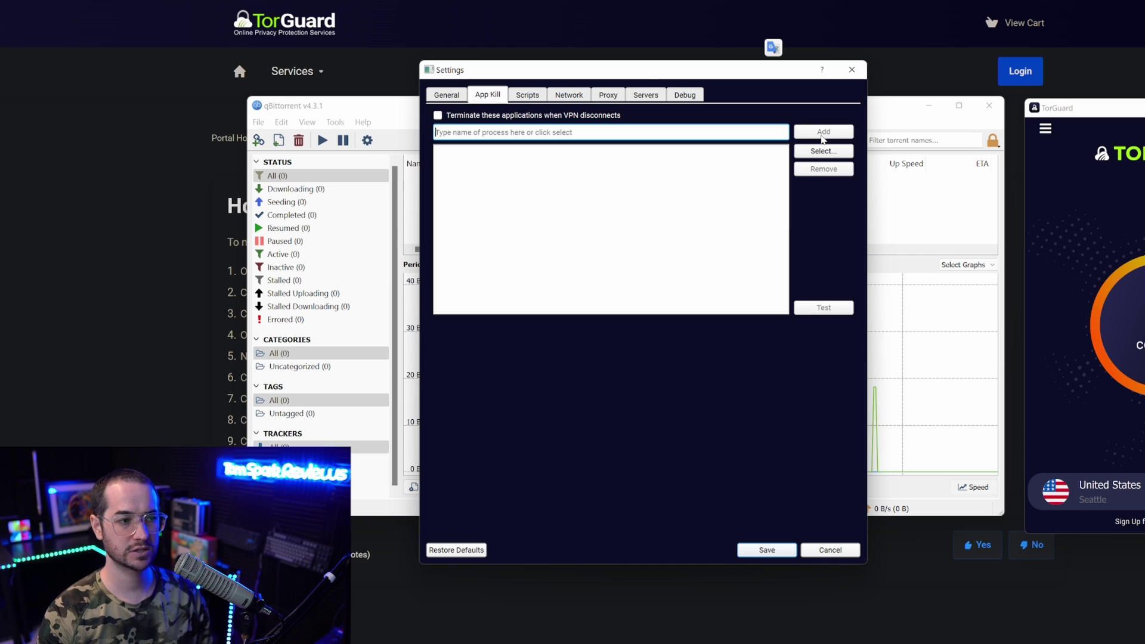
left_click(852, 69)
left_click_drag(1111, 114, 1115, 104)
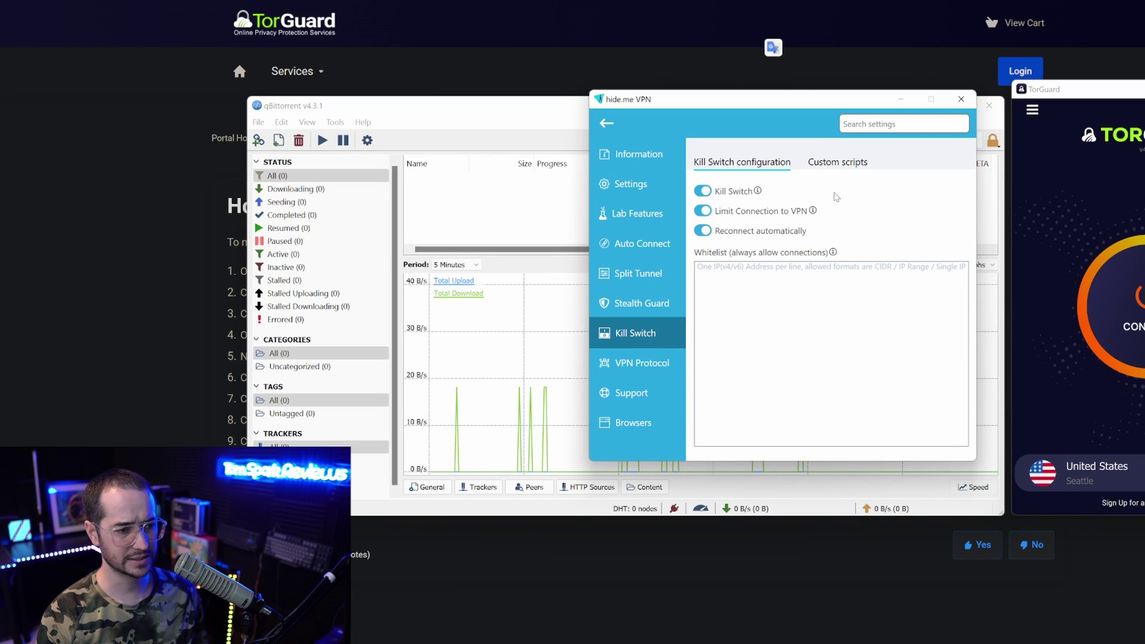
View hide.me's custom kill switch scripts and VPN Protocol page, then bring qBittorrent forward
left_click(840, 163)
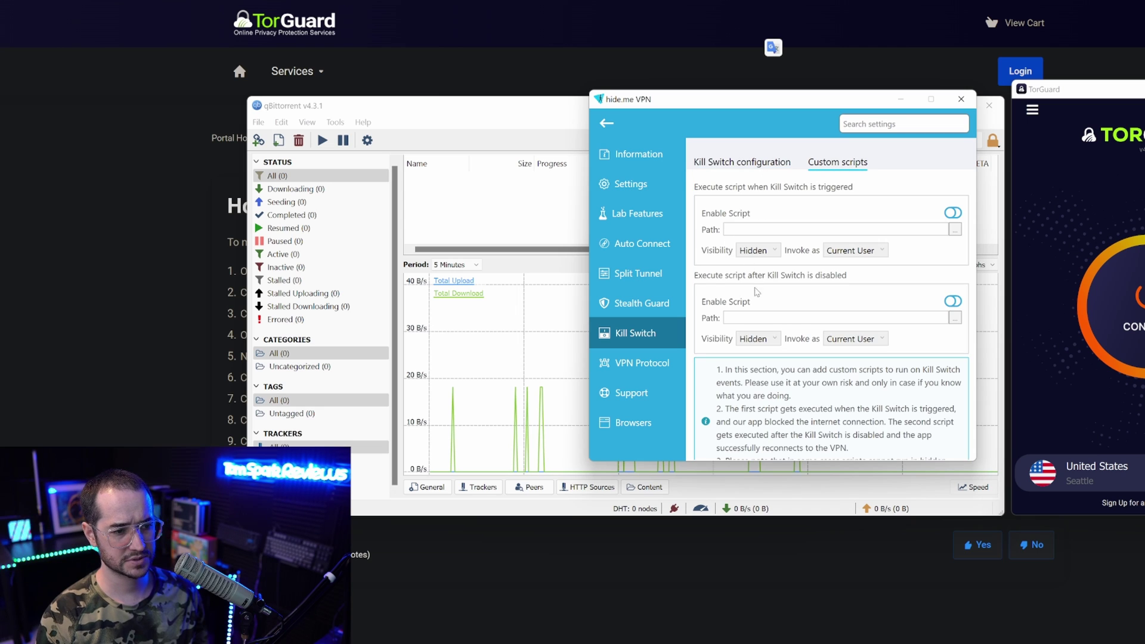
left_click(656, 366)
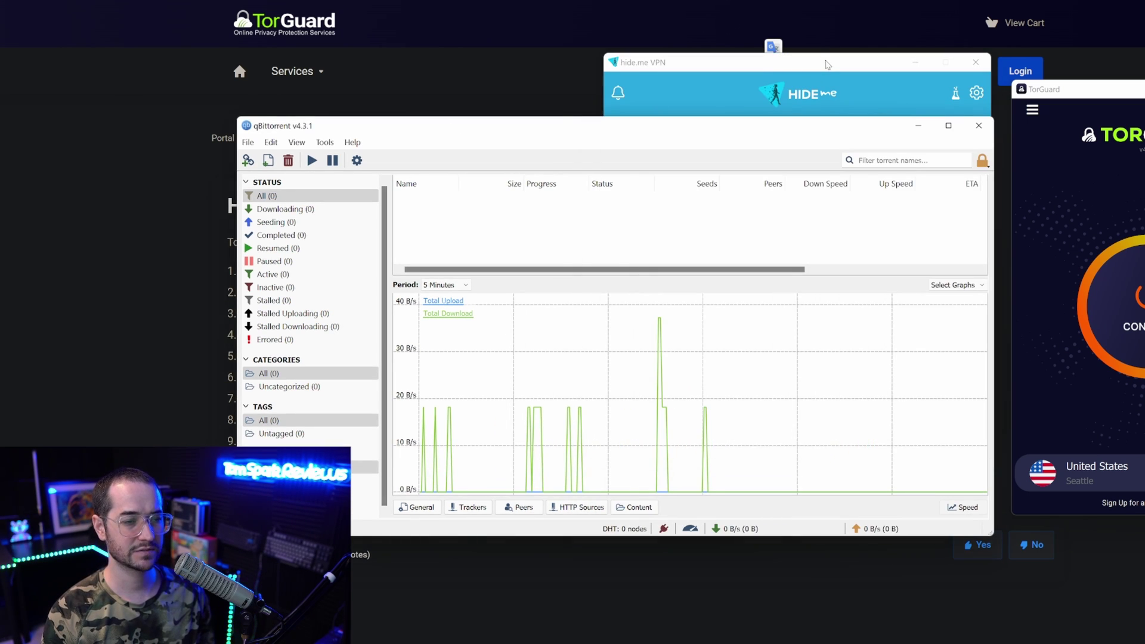
left_click_drag(827, 64, 834, 82)
left_click(693, 150)
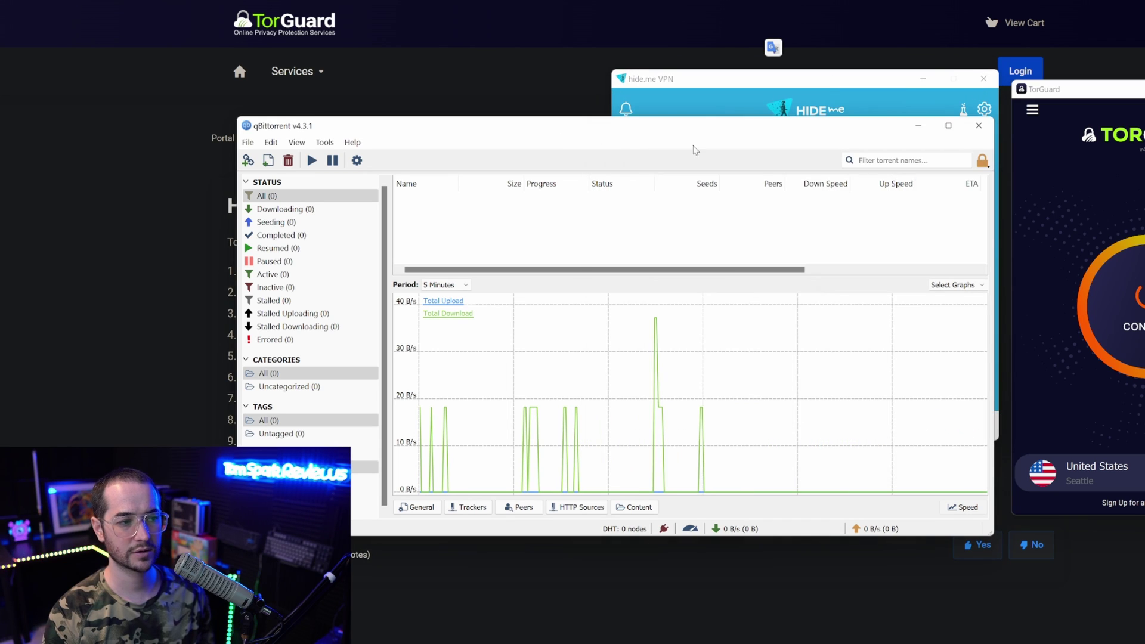